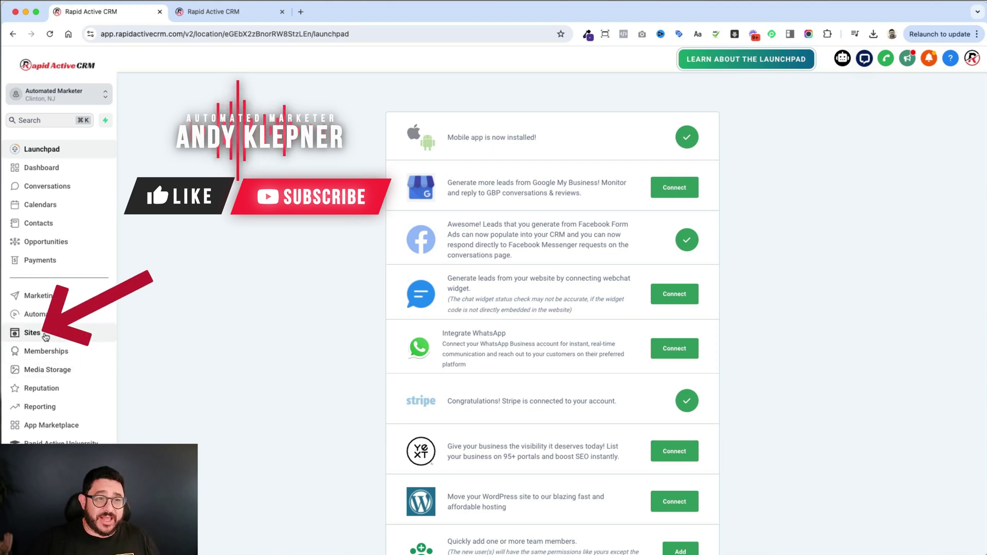
Go to the Sites area and open its QR Codes page.
click(32, 332)
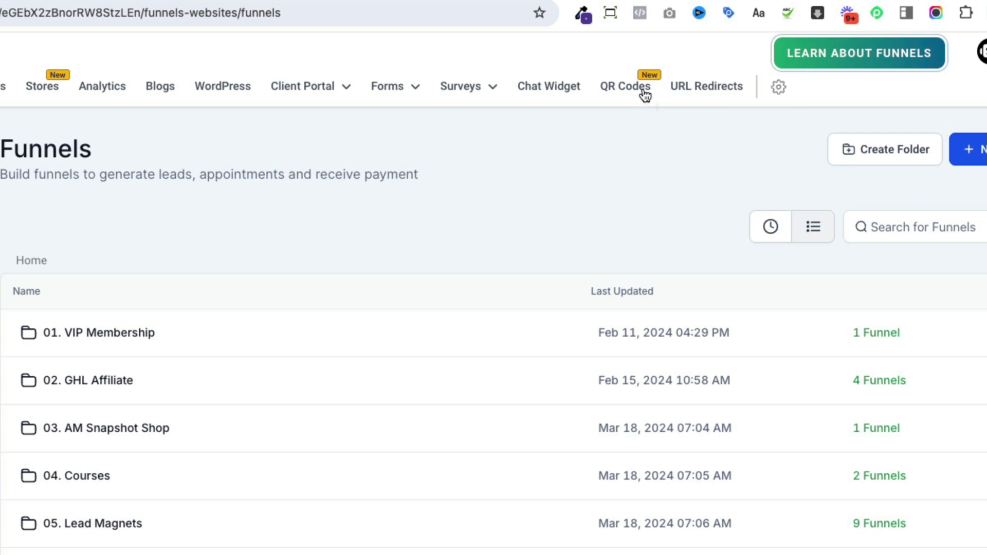
click(641, 83)
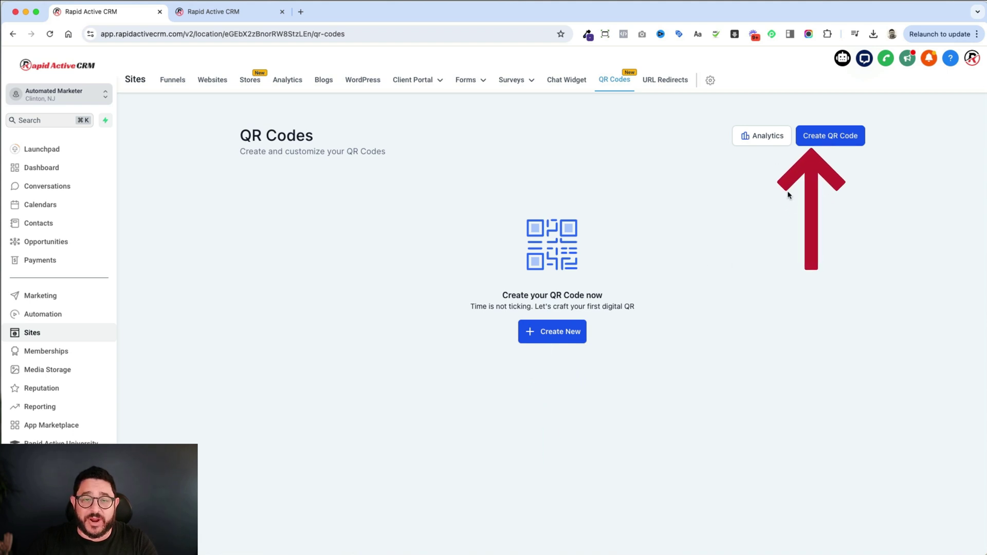
Start a new QR code named 'AM Youtube' and set its type to Website.
click(570, 337)
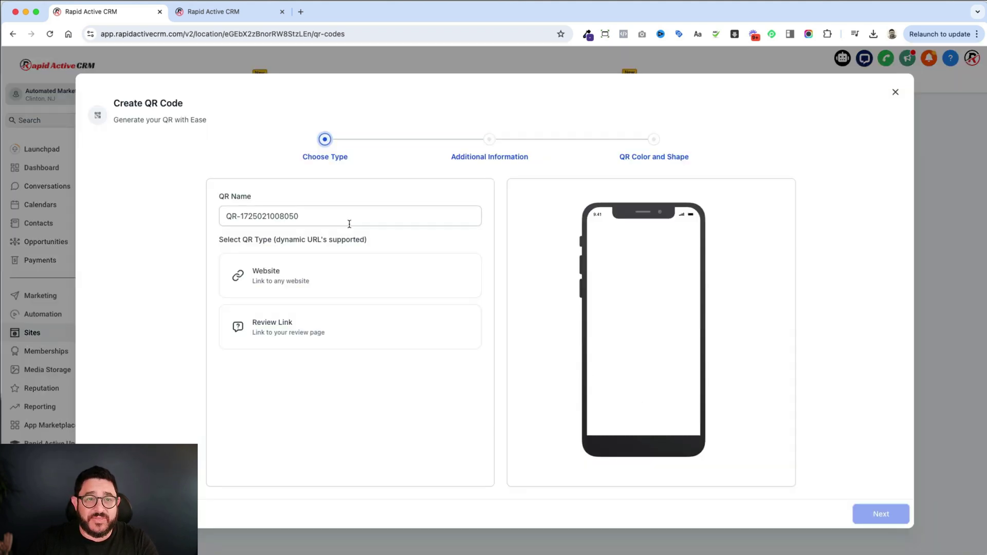
drag(333, 216, 205, 217)
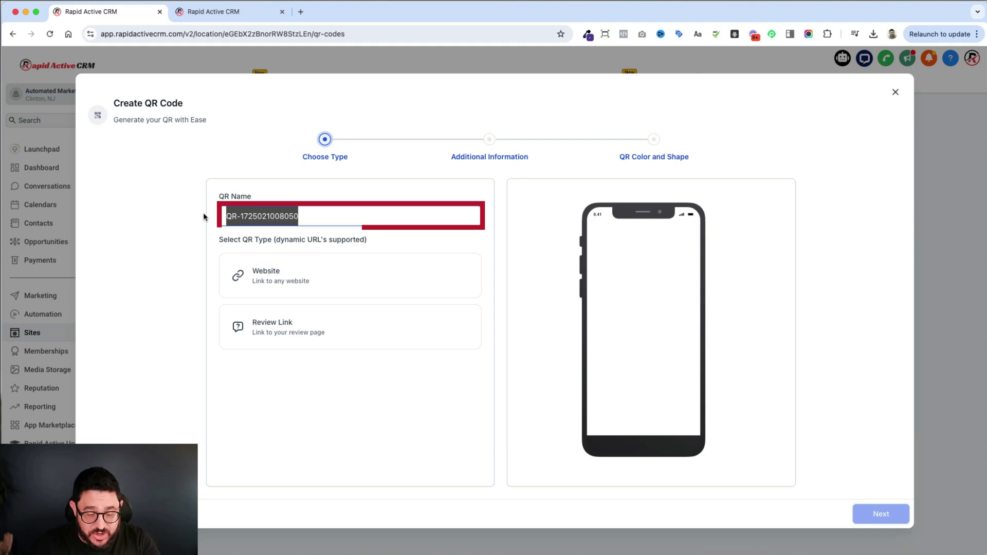
text(AM Youtube)
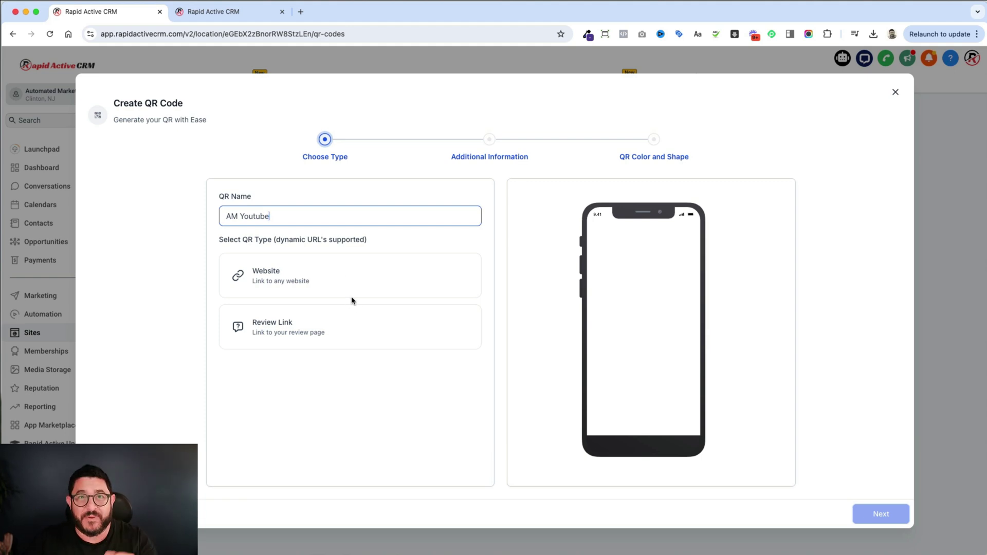
click(327, 272)
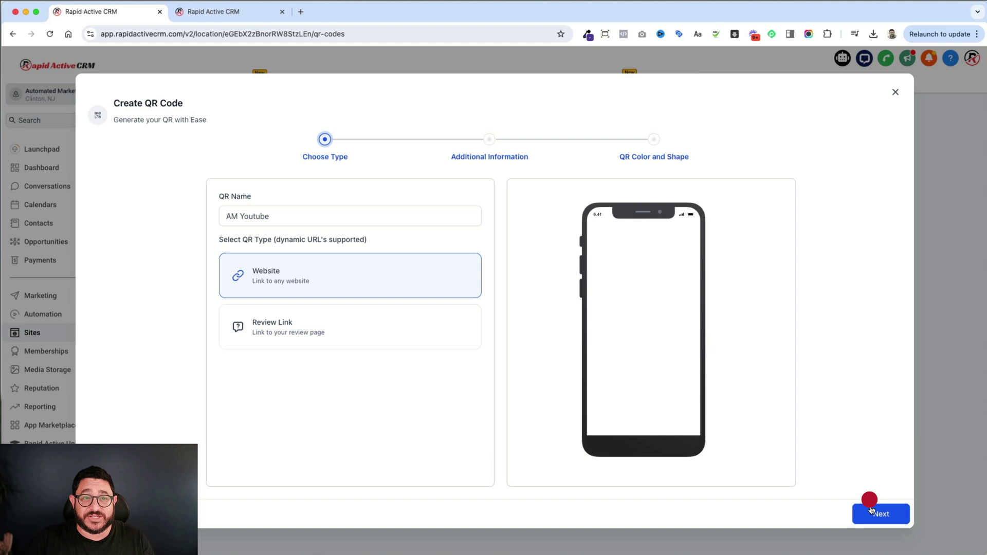
Replace the placeholder website URL with the Automated Marketer YouTube channel URL.
click(870, 511)
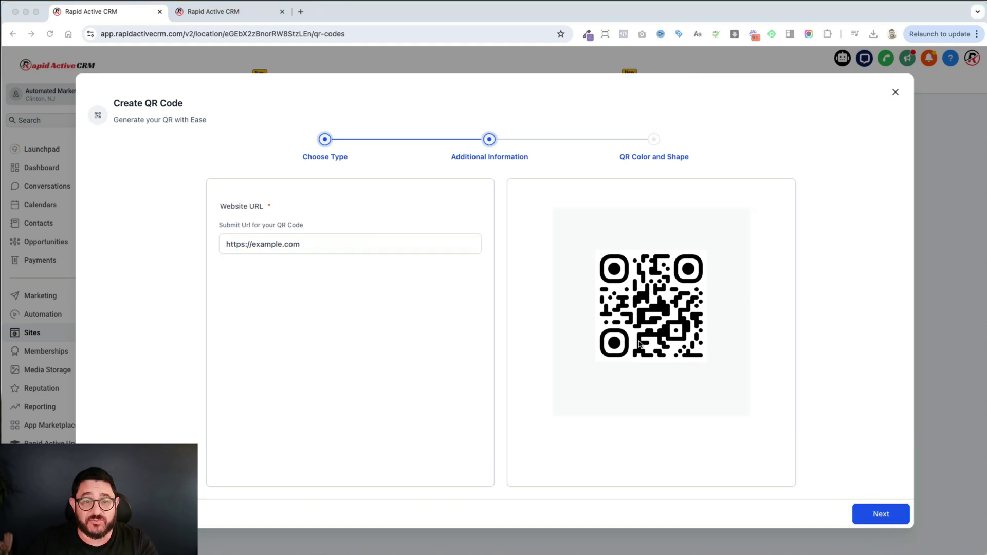
click(406, 243)
key(super+a)
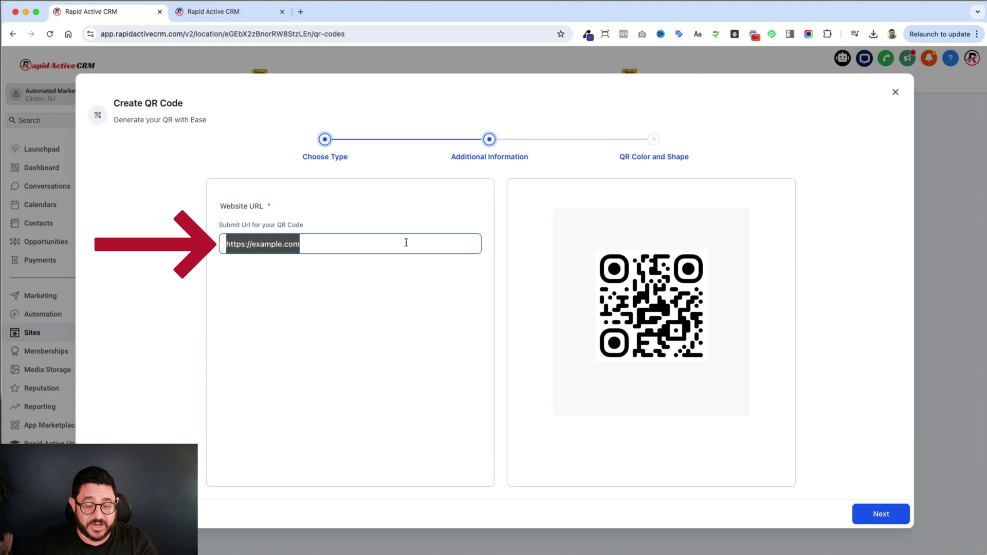
text(https://www.youtube.com/@AutomatedMarketer)
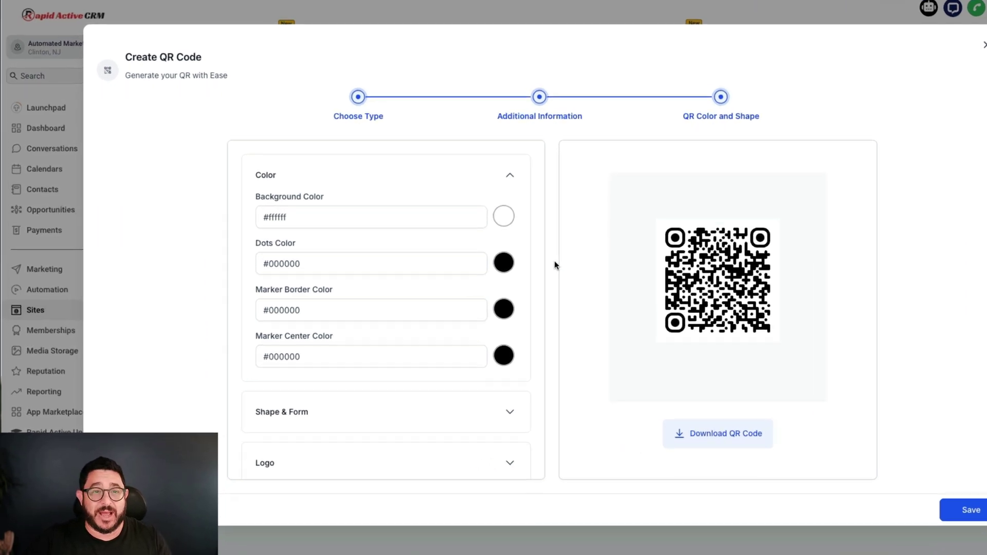
Set Dots Color to navy #051946 and Marker Border Color to red #F42624.
click(384, 236)
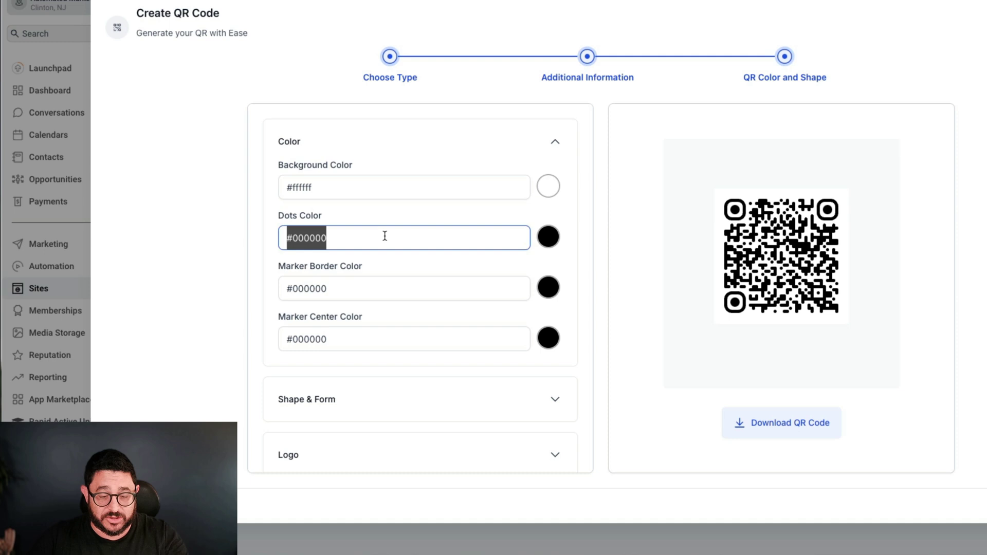
text(#051946)
click(379, 284)
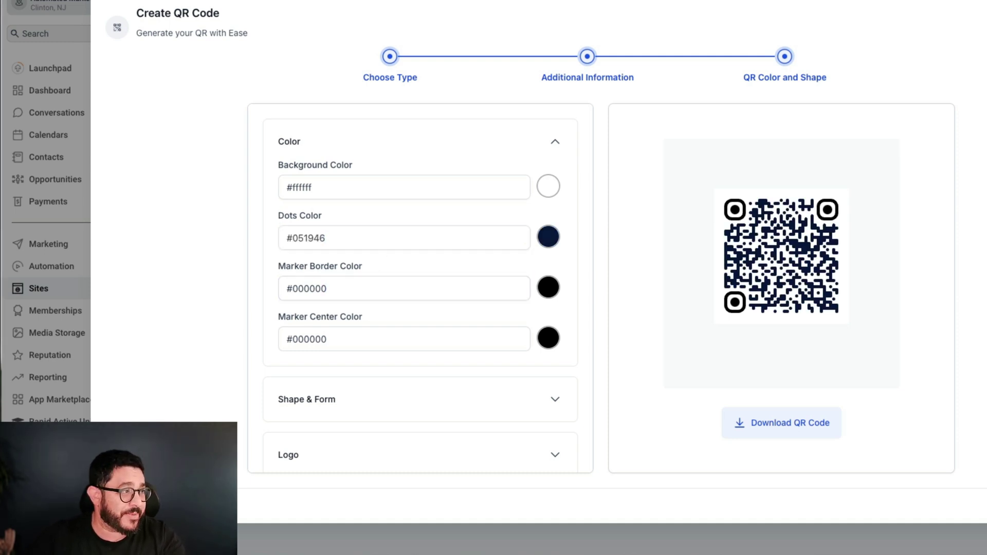
click(357, 282)
text(#F42624)
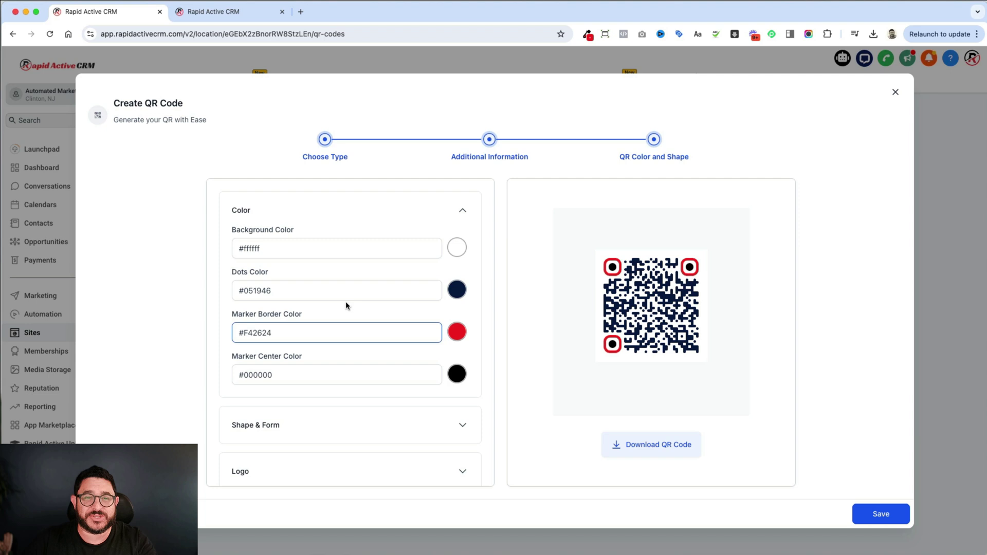
Lighten the dots colour to blue #244798FF and copy its hex value.
click(459, 287)
click(496, 350)
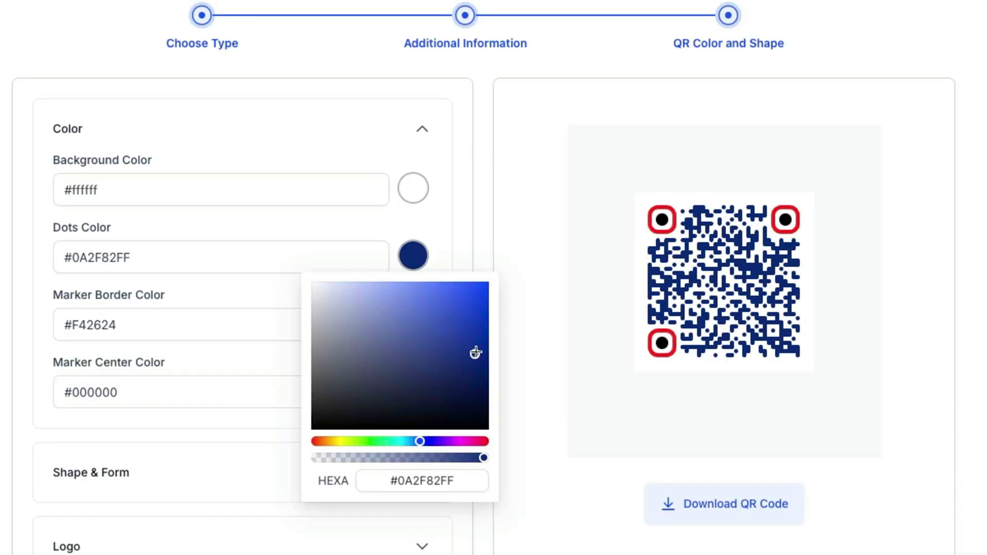
drag(461, 344, 448, 340)
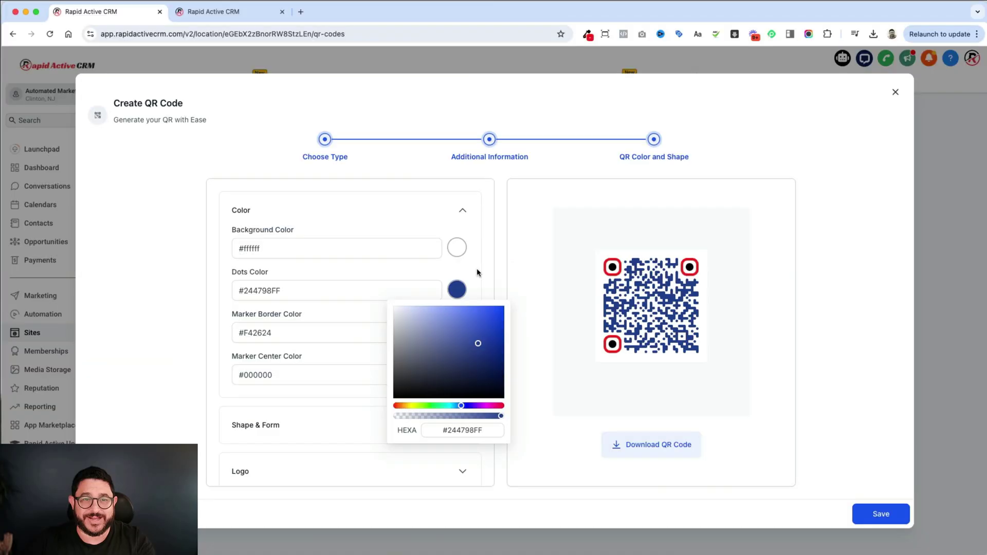
click(203, 366)
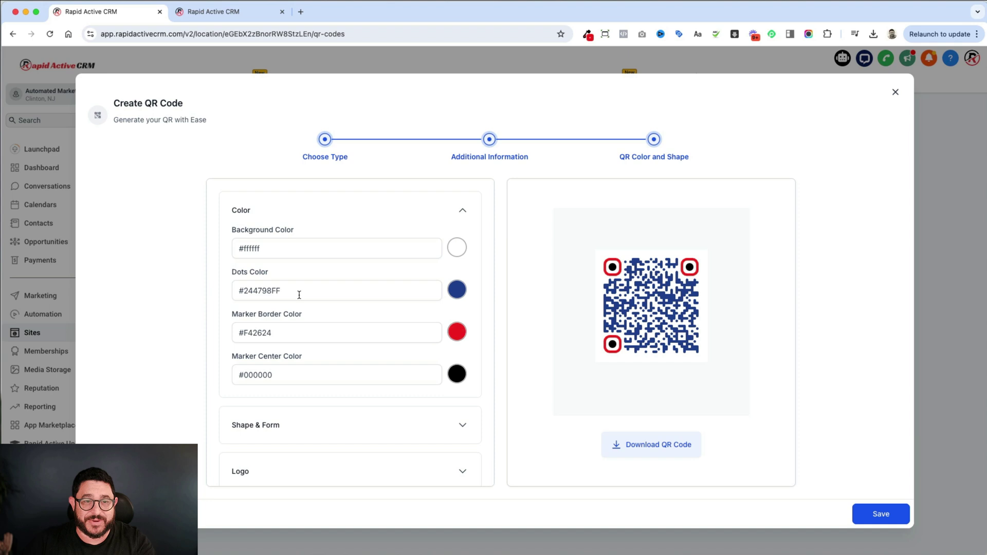
drag(300, 293, 256, 292)
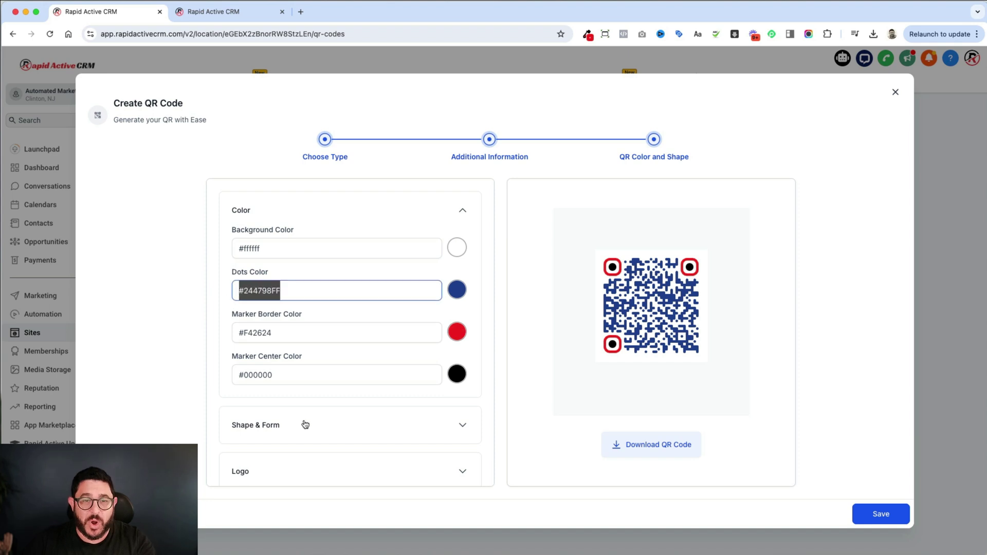
Paste #244798FF into Marker Center Color so the marker centres match the dots.
click(298, 380)
triple_click(298, 378)
text(#244798FF)
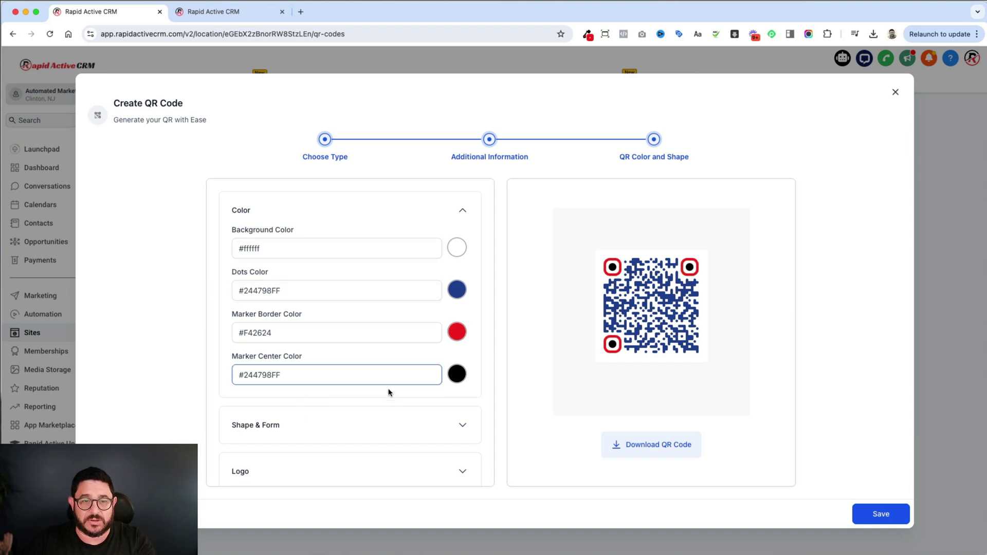
click(381, 356)
click(377, 374)
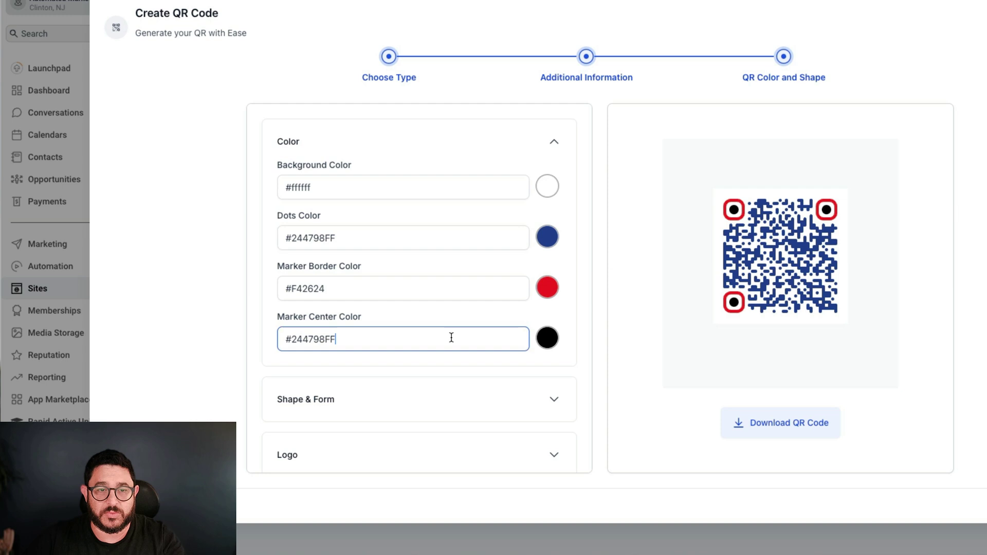
click(485, 289)
click(544, 345)
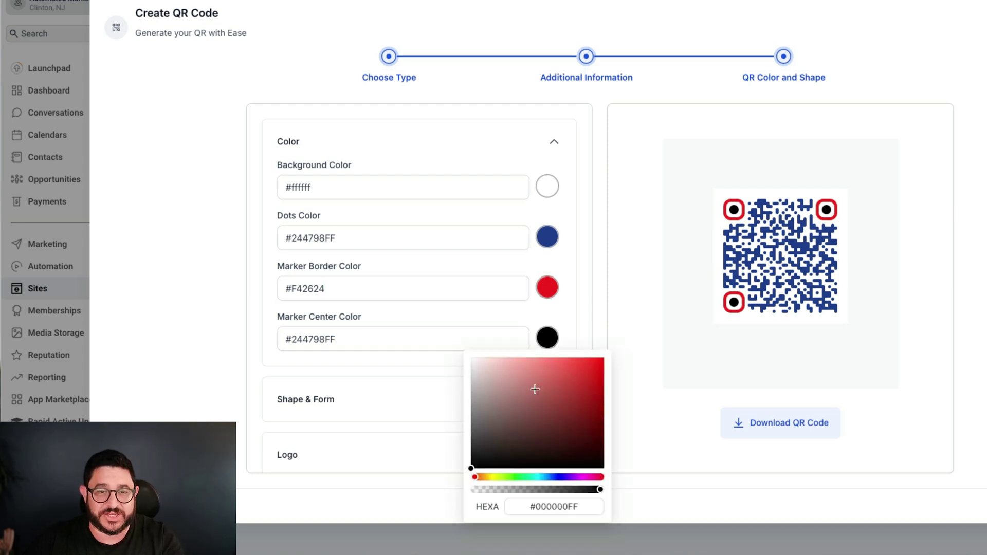
text(244798FF)
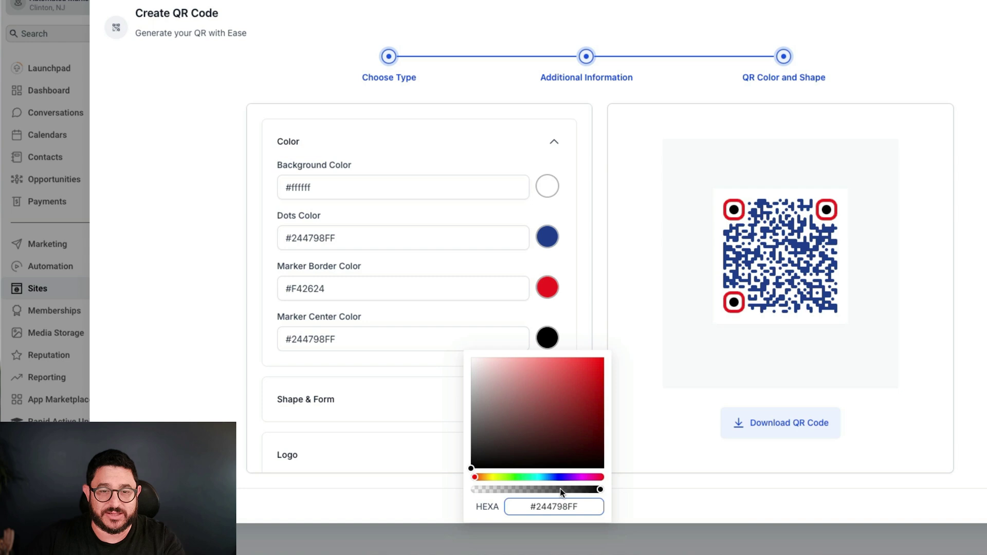
key(Return)
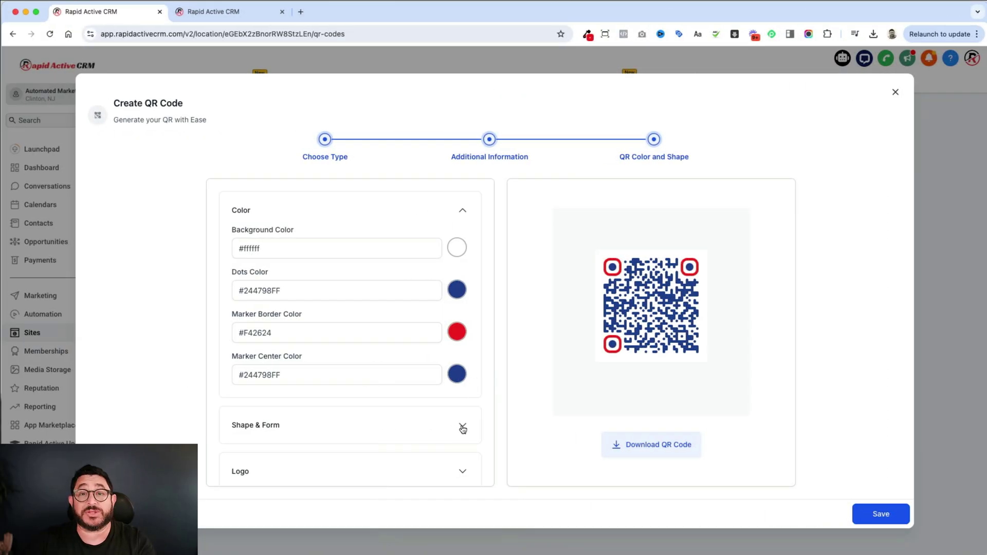
In Shape & Form, compare the dot styles and settle on round dots.
click(462, 428)
scroll(339, 334, down, 1)
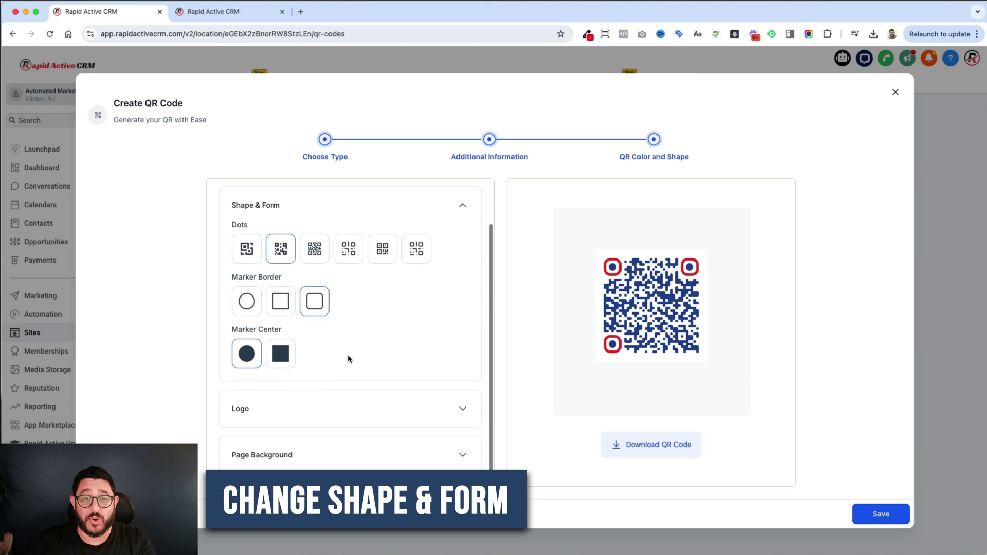
click(264, 250)
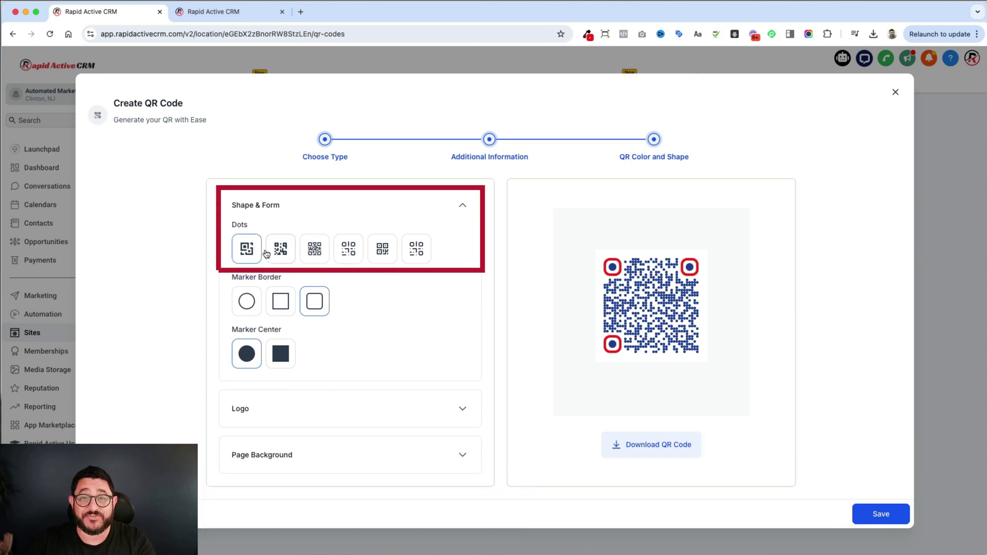
click(277, 251)
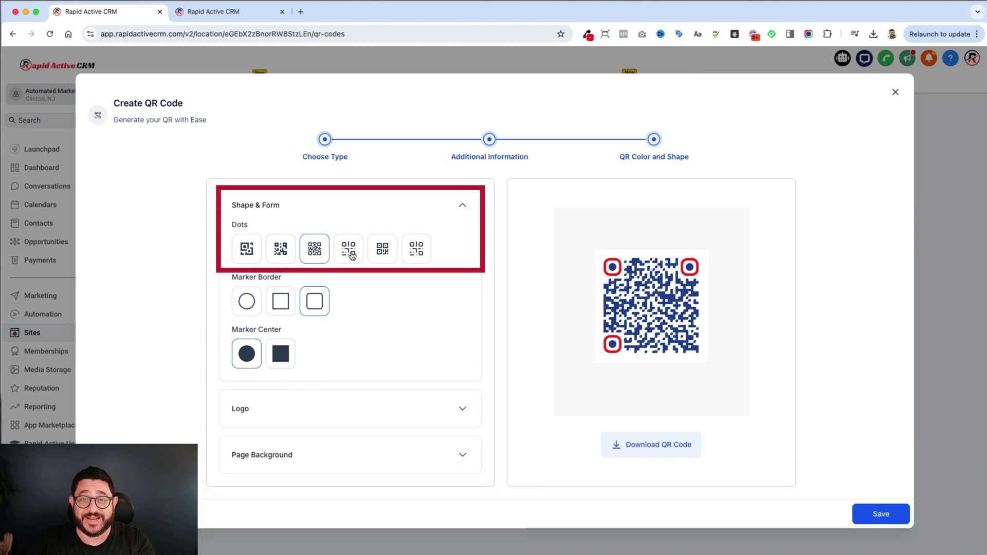
click(393, 253)
click(412, 256)
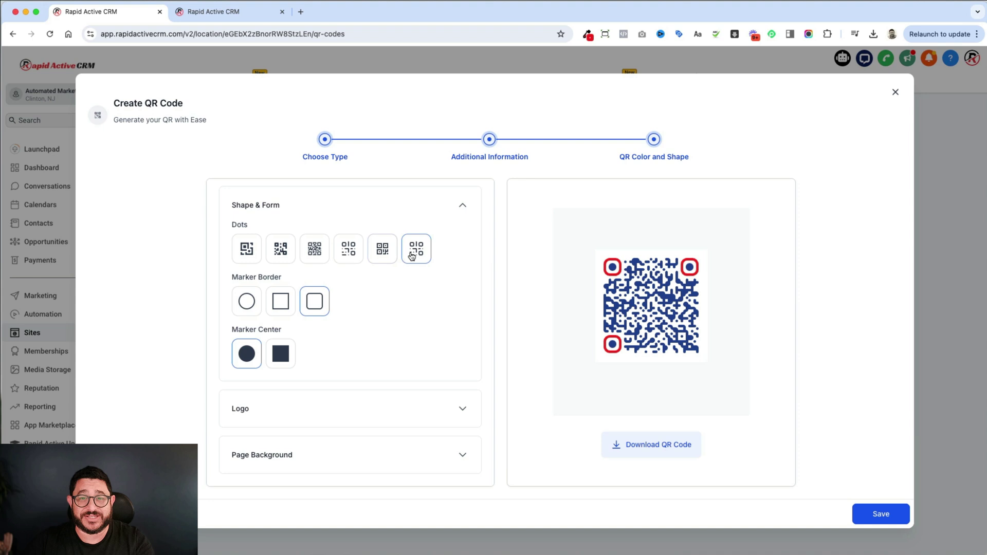
click(247, 250)
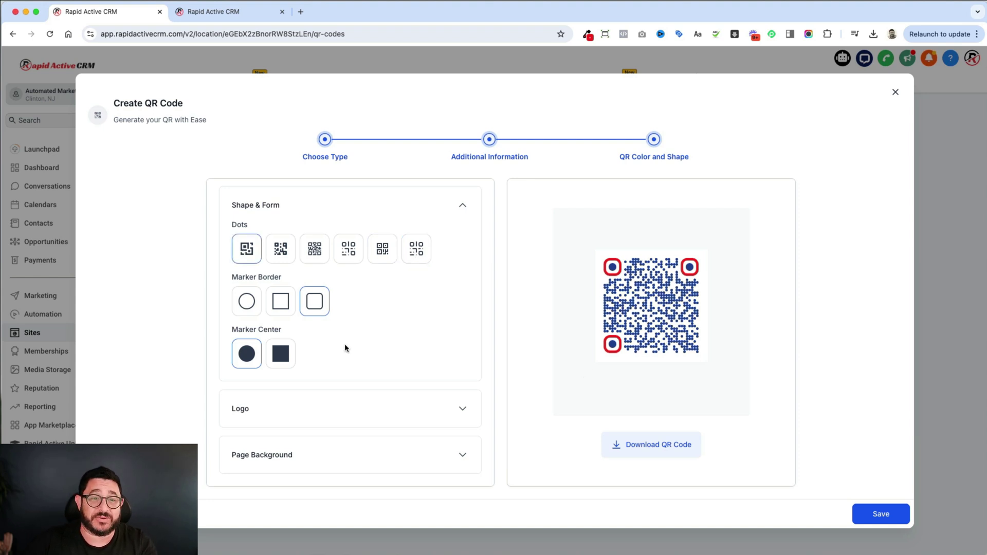
Give the corner markers square centres inside rounded-square borders.
click(255, 310)
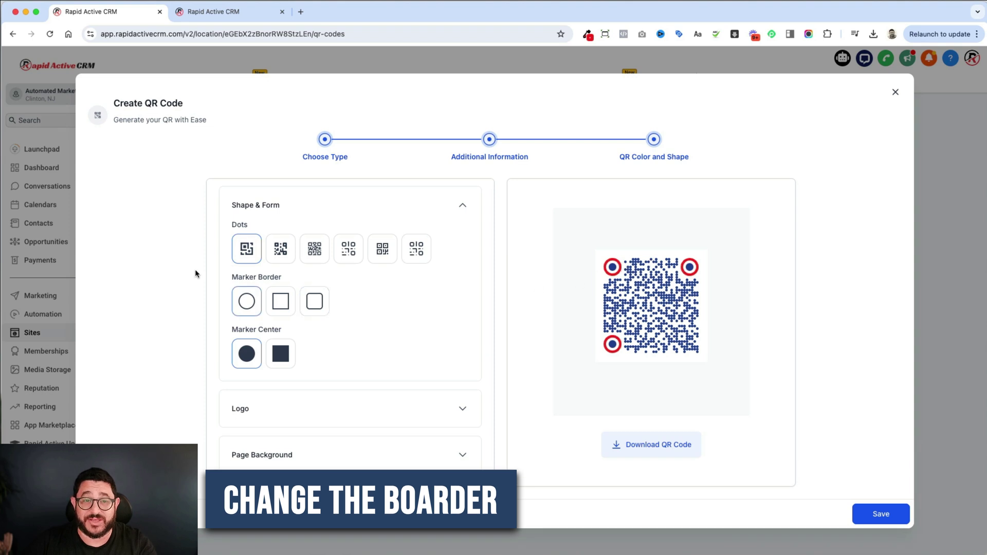
click(272, 304)
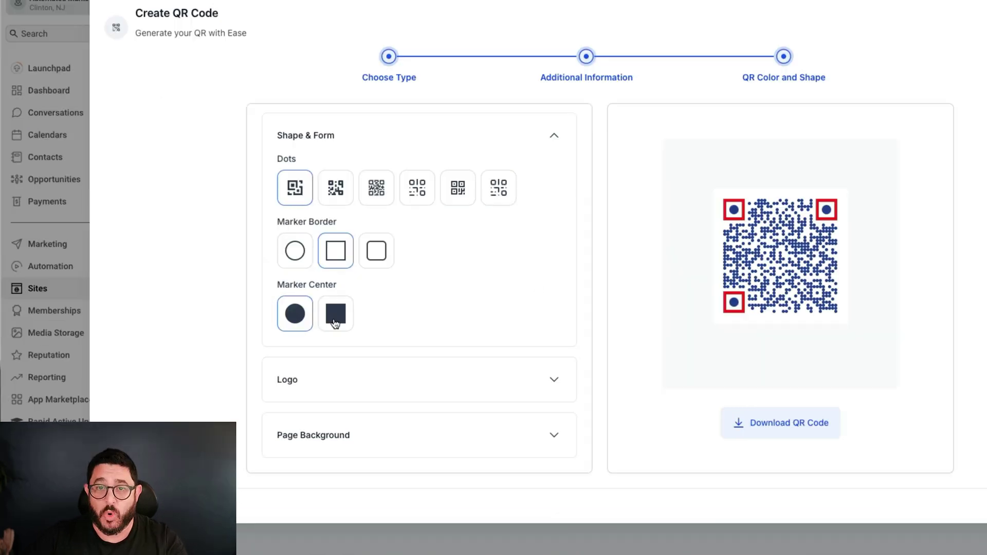
click(287, 361)
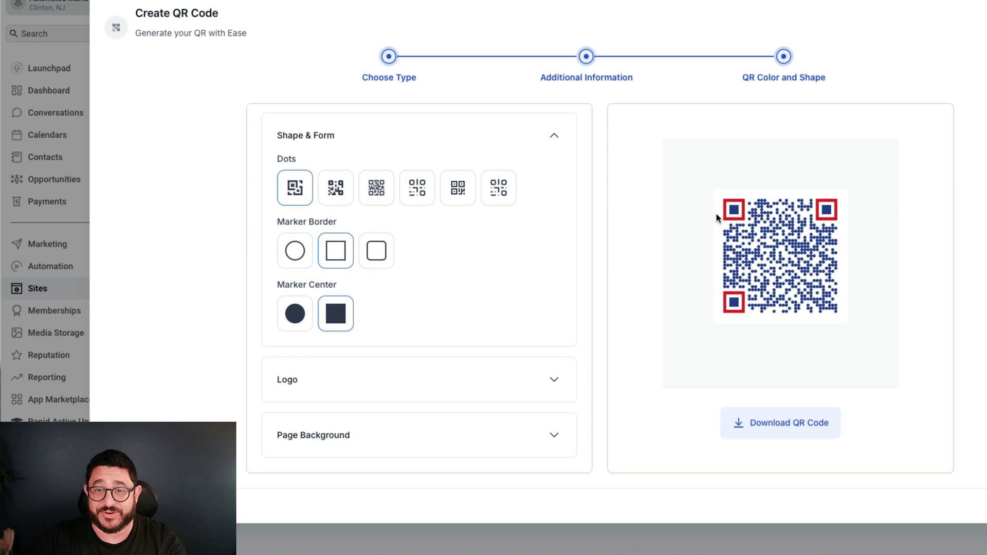
click(383, 254)
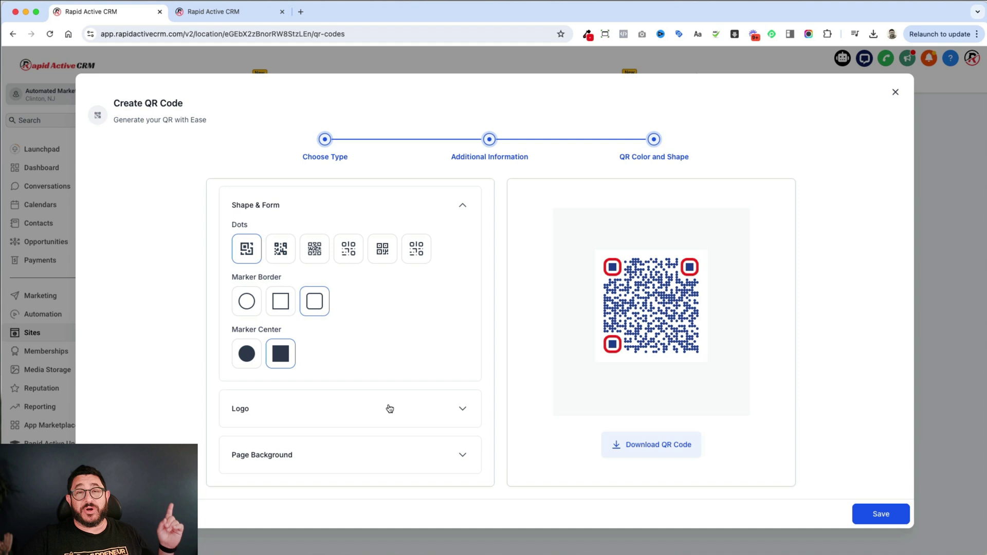
Try the YouTube logo at the QR centre, then switch it to the Facebook logo.
click(389, 409)
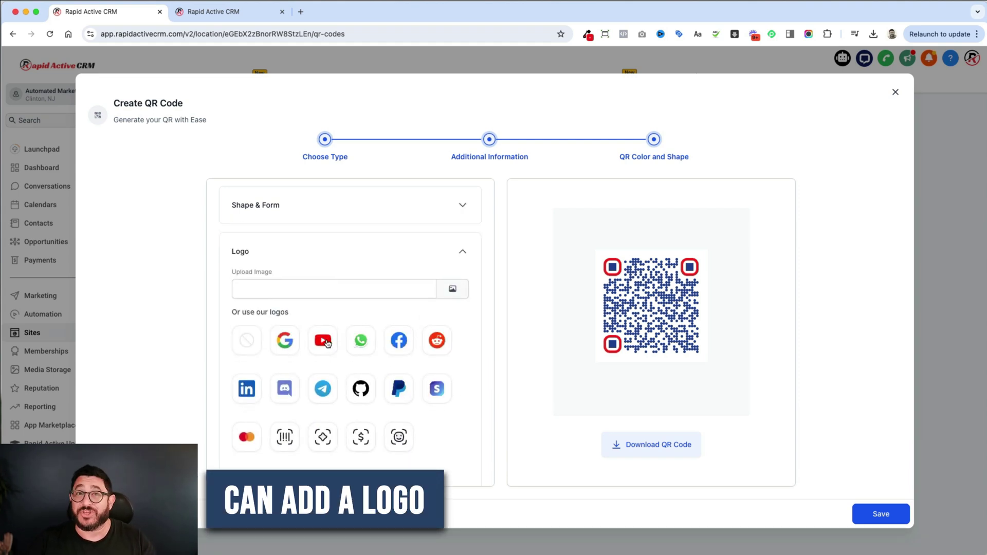
click(327, 343)
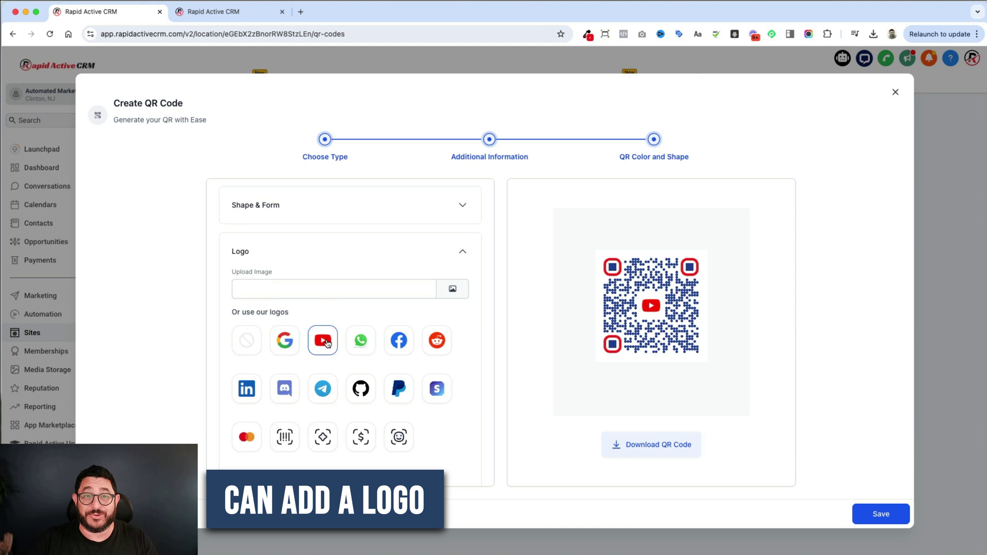
click(391, 343)
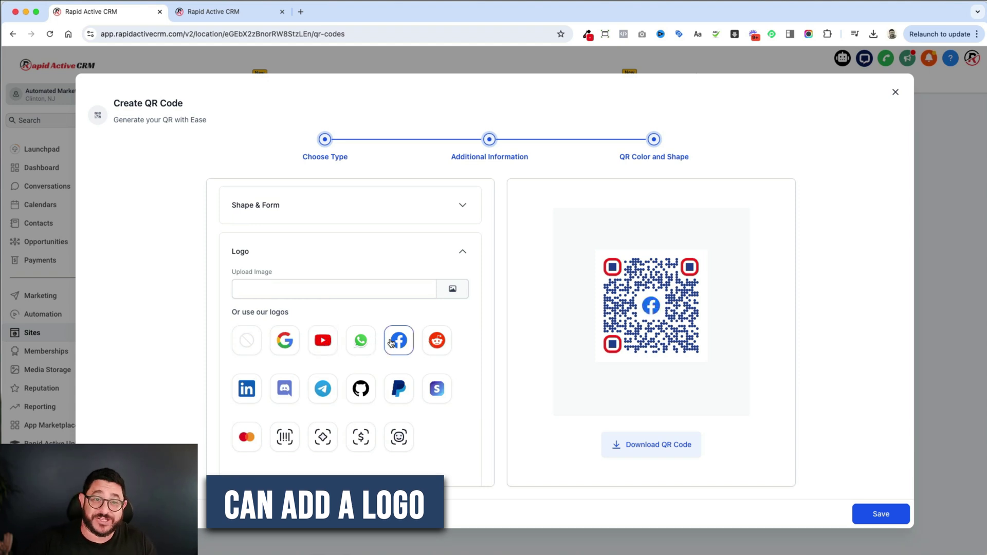
Upload AM Cog.png to media storage and use it as the QR centre logo.
click(453, 291)
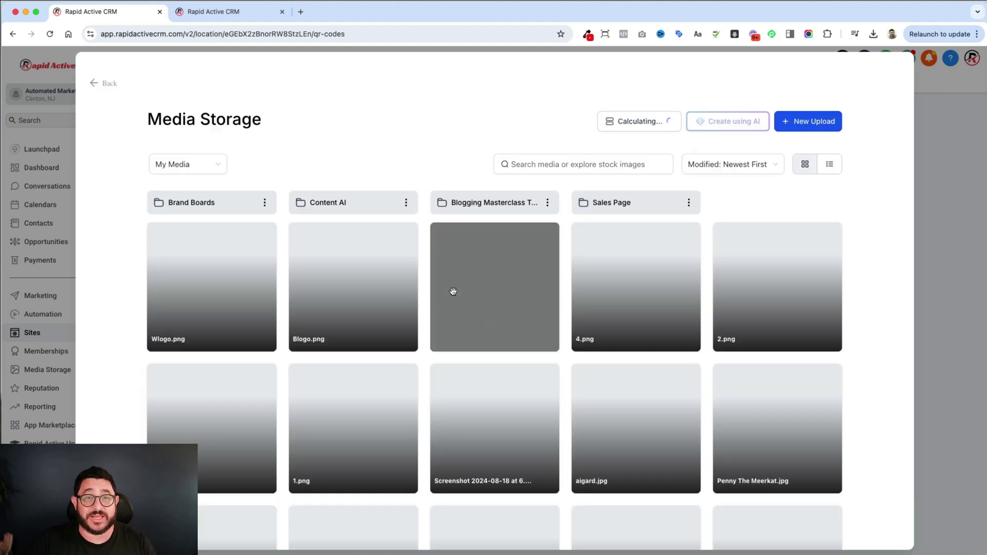
click(808, 121)
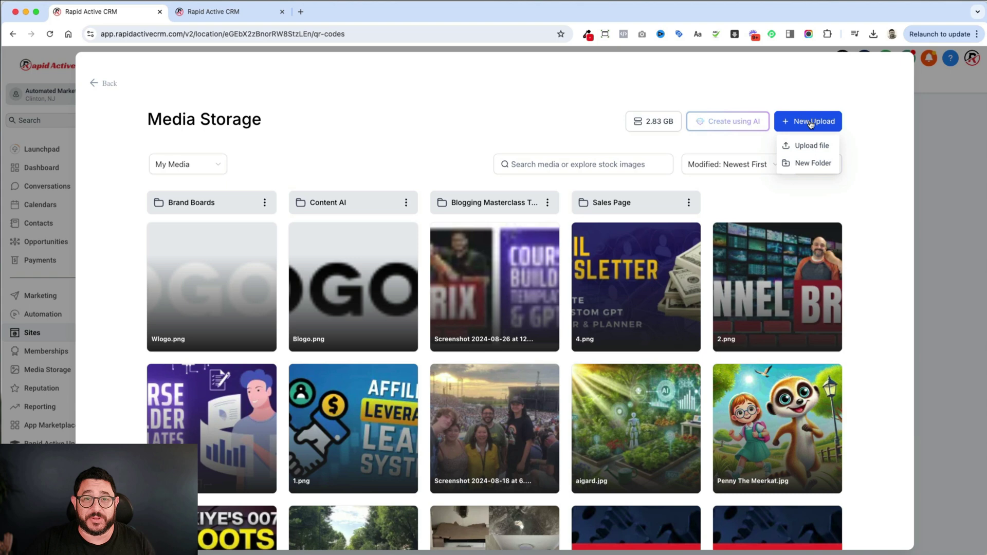
click(807, 146)
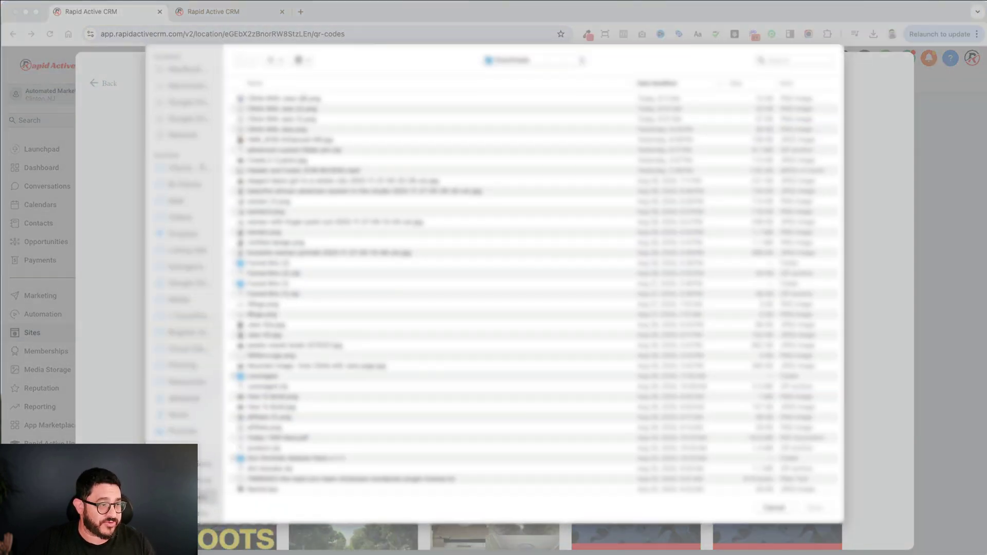
scroll(489, 359, down, 10)
click(810, 497)
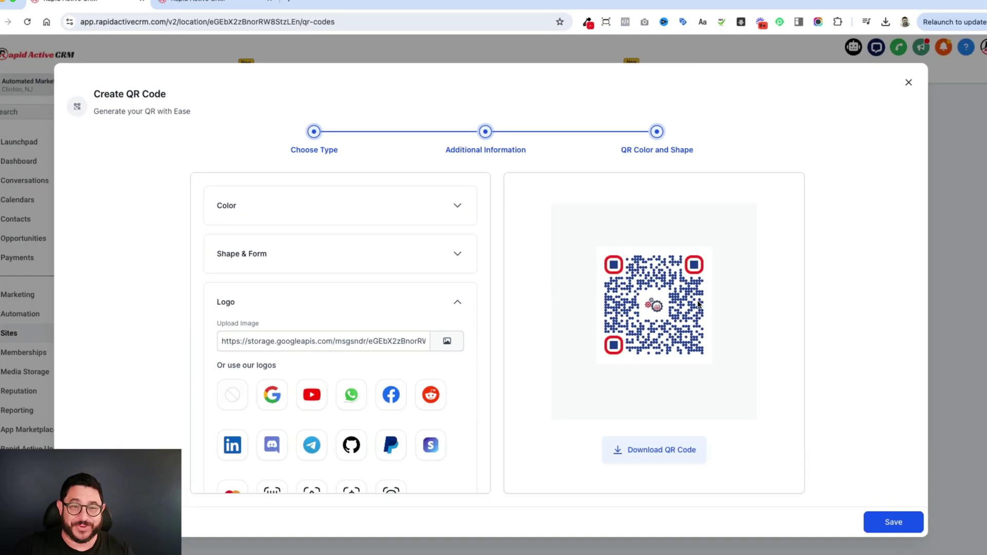
scroll(242, 287, down, 4)
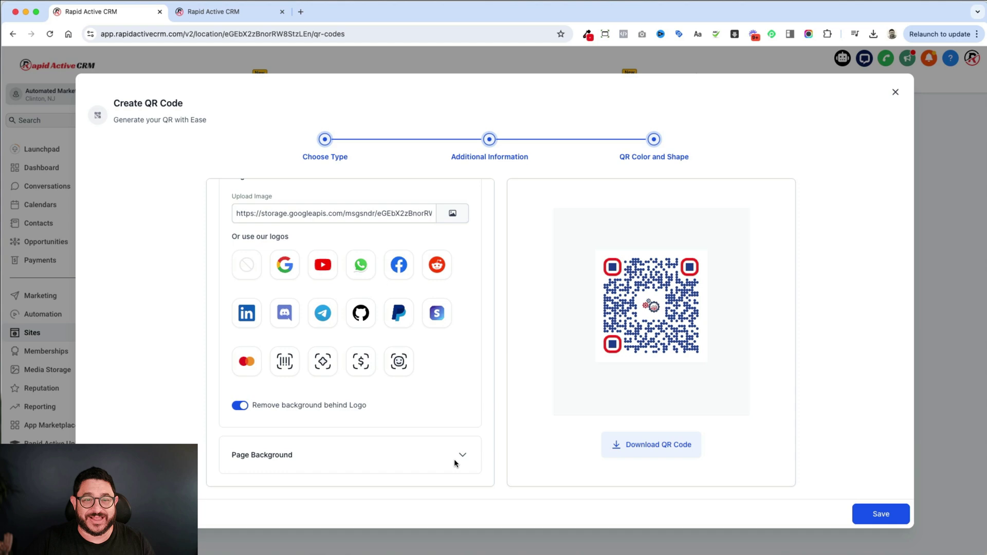
Set AM Cog.png as the QR code's page background image.
click(460, 457)
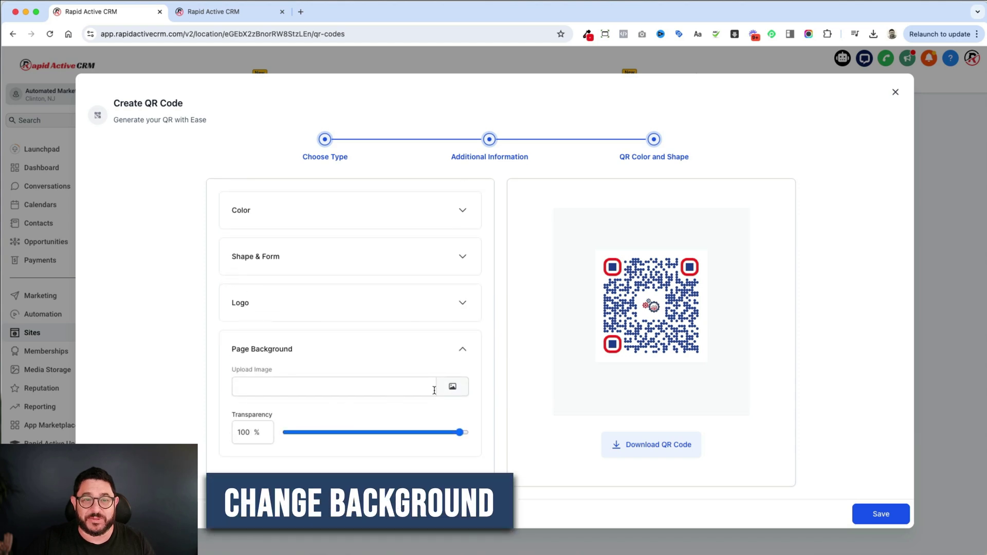
click(452, 389)
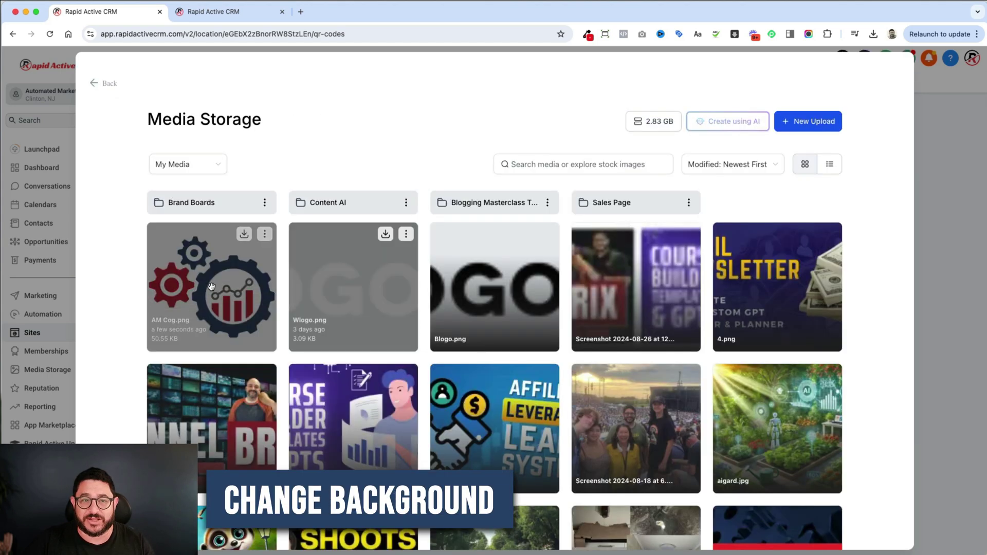
click(211, 286)
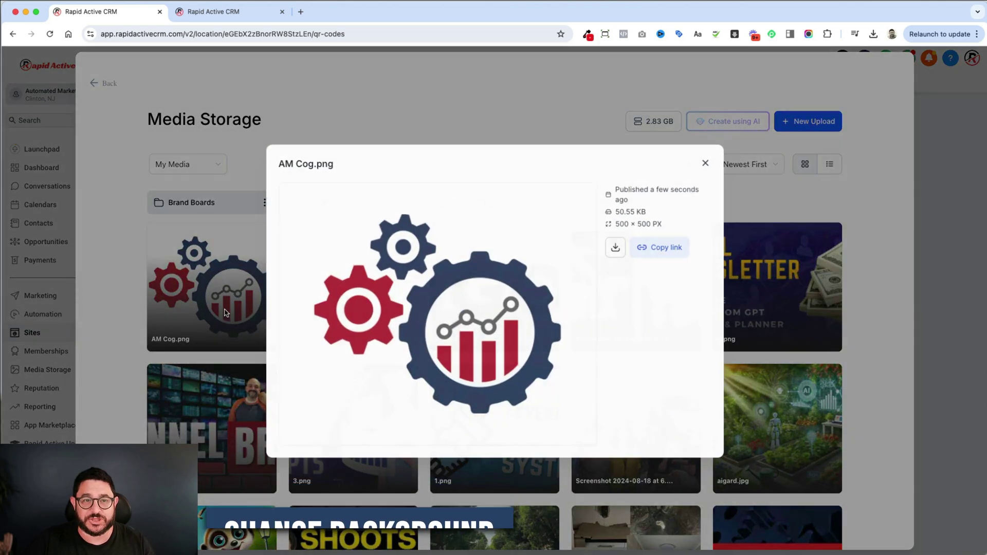
click(707, 162)
click(217, 252)
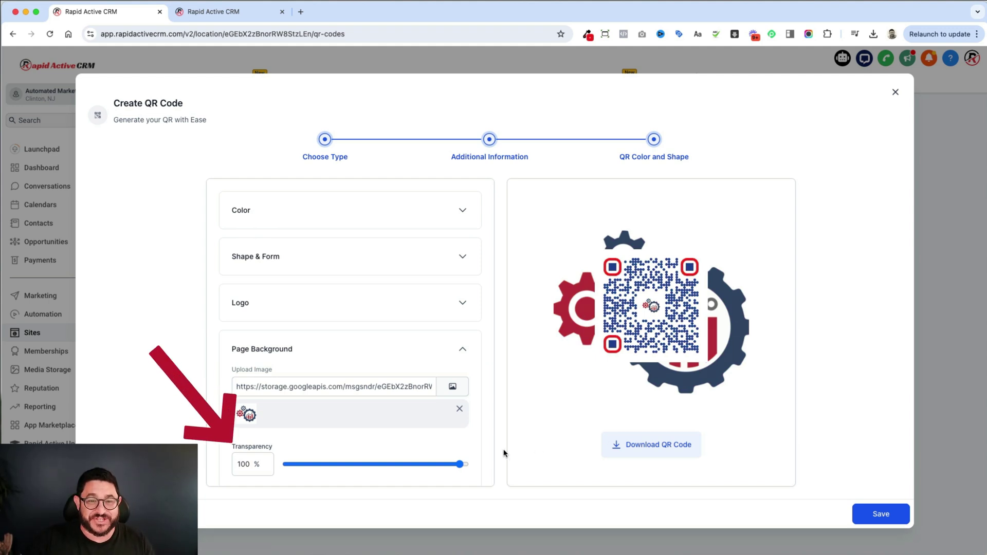
Try background transparency from 53% down to 19%, remove the background, and download the QR.
drag(460, 464, 380, 464)
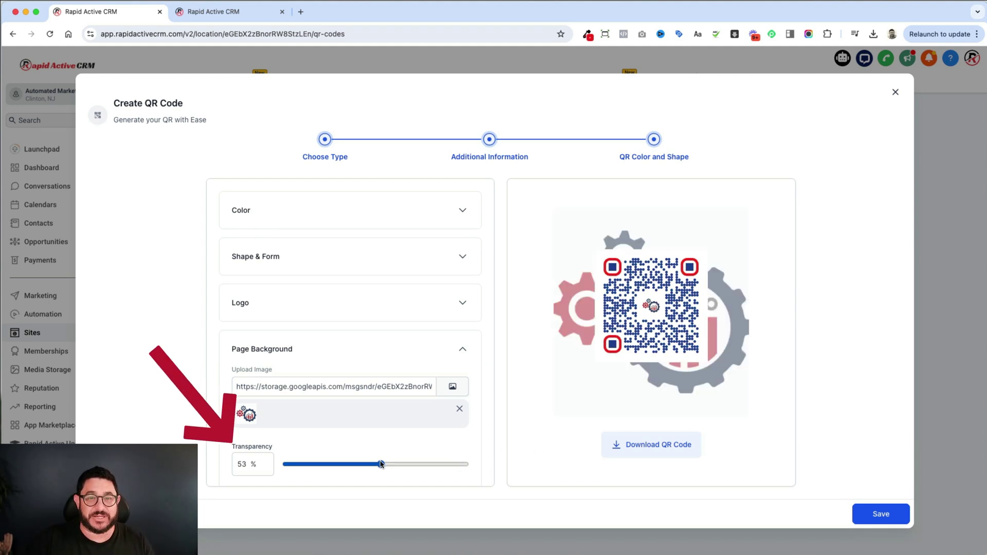
click(338, 464)
click(325, 464)
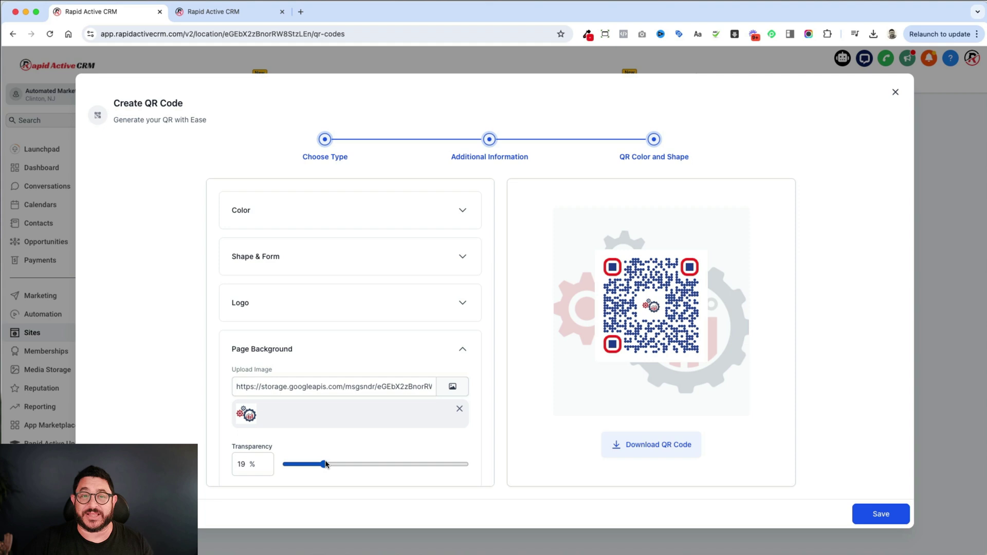
click(458, 410)
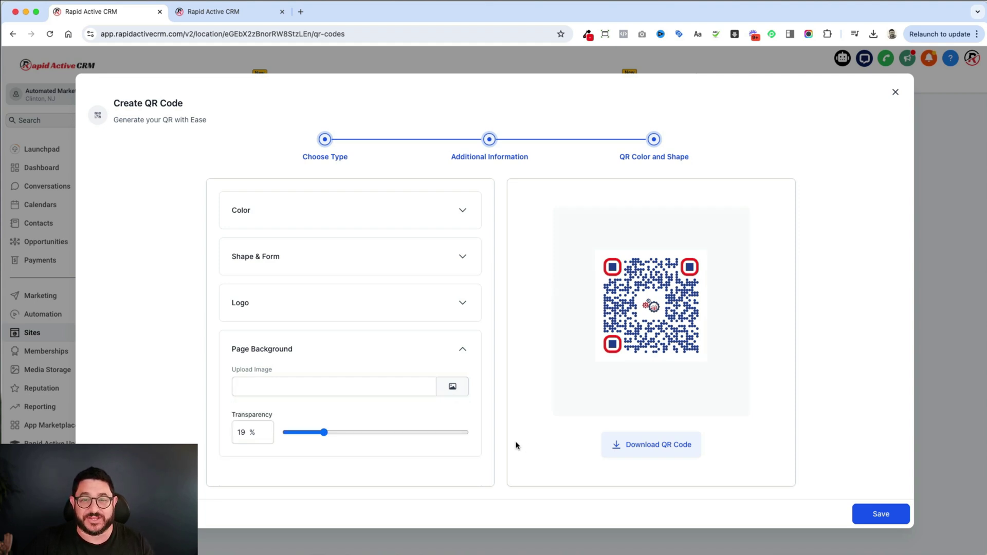
click(645, 453)
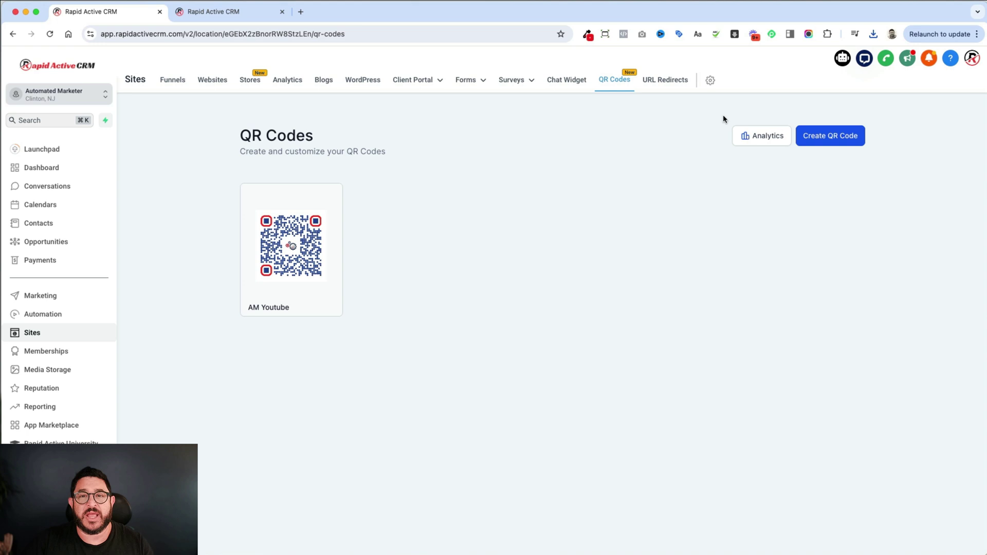
Open QR scan analytics showing AM Youtube at 0 scans, then browse the QR code and type filters.
click(882, 58)
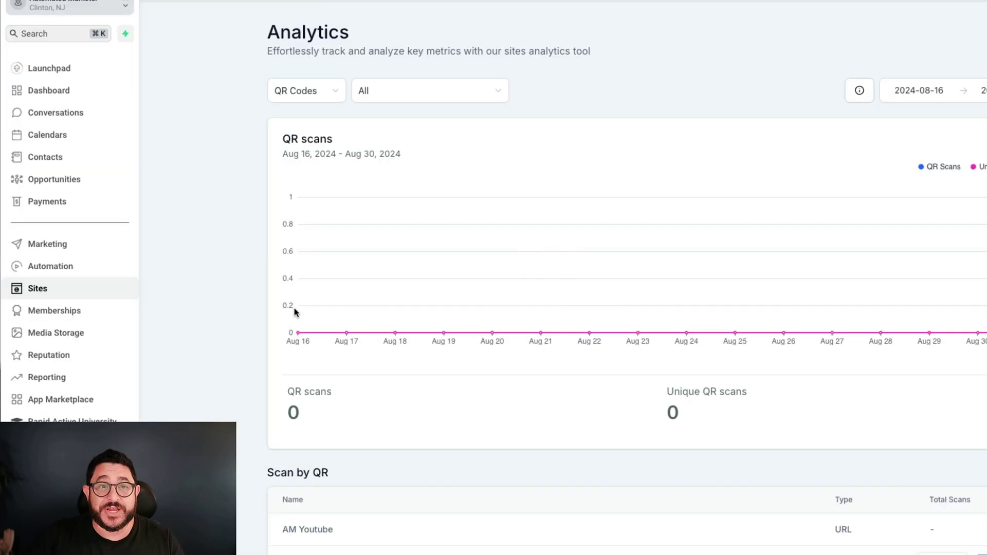
mouse_move(374, 252)
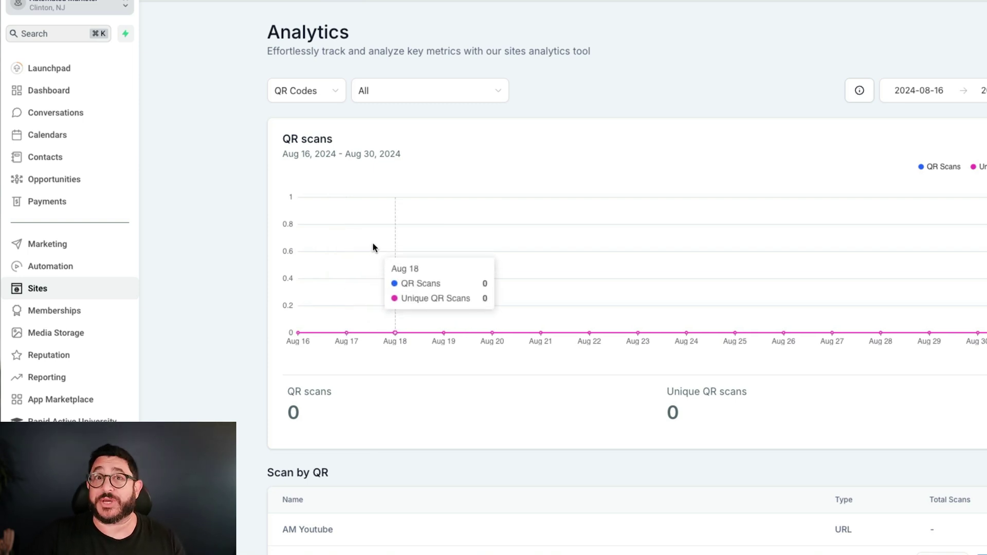
scroll(373, 248, down, 2)
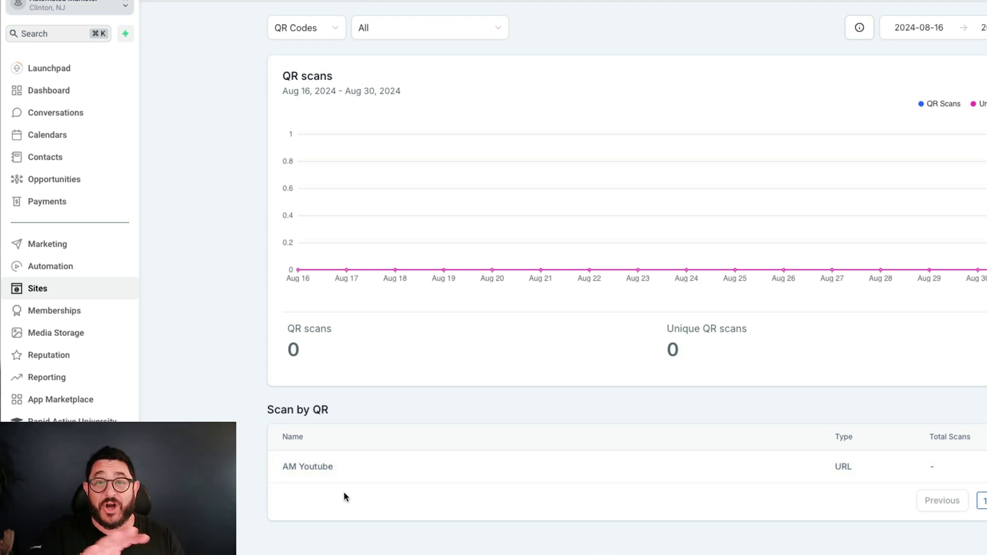
scroll(345, 497, up, 2)
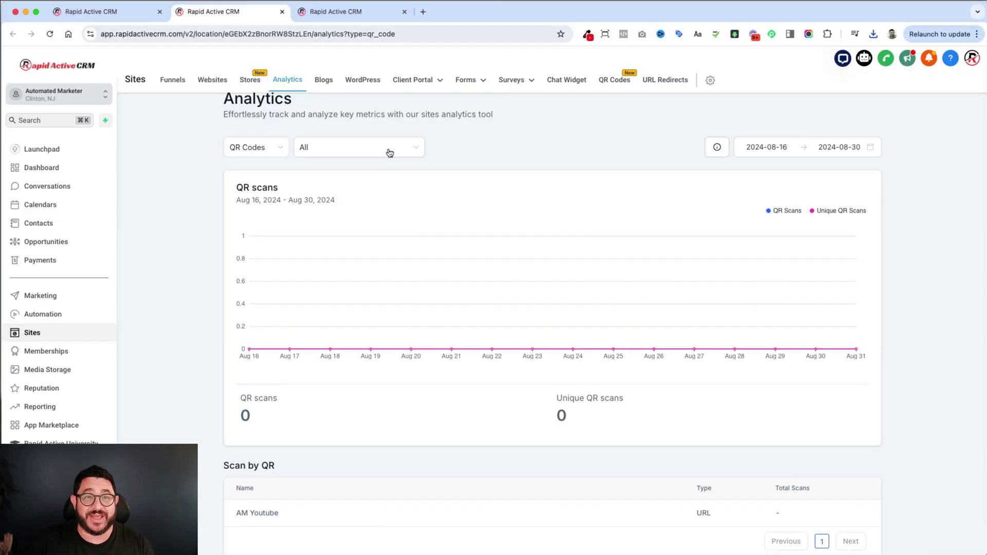
click(407, 97)
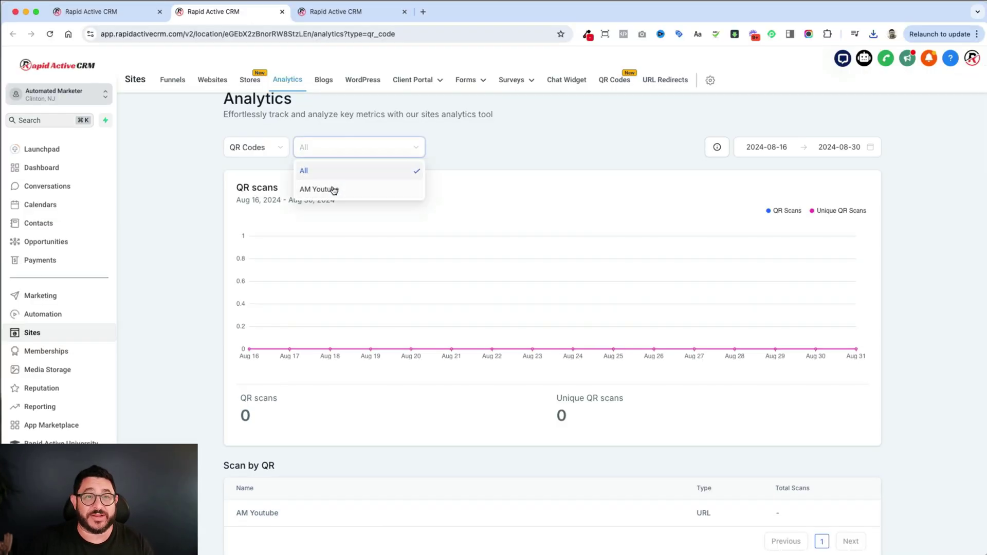
click(272, 151)
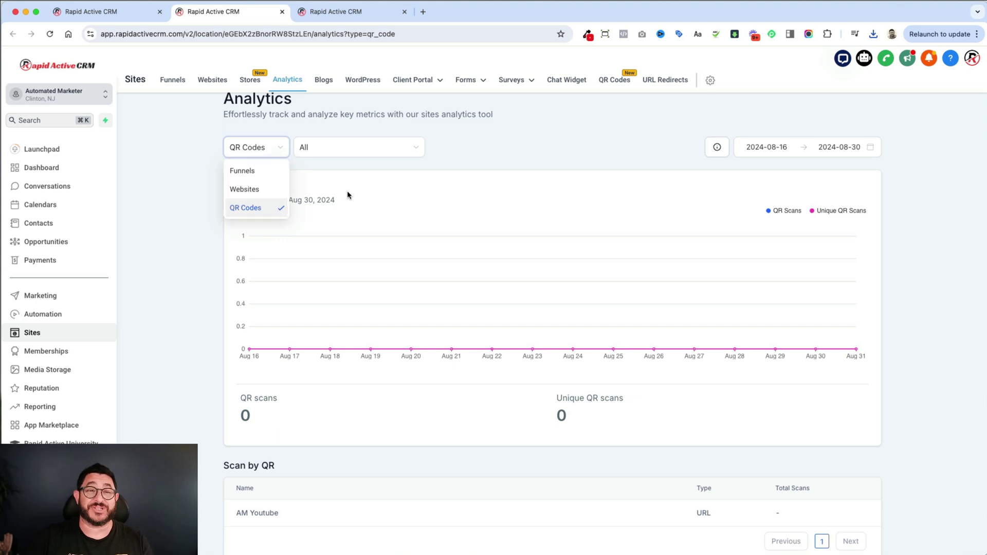
scroll(350, 196, up, 1)
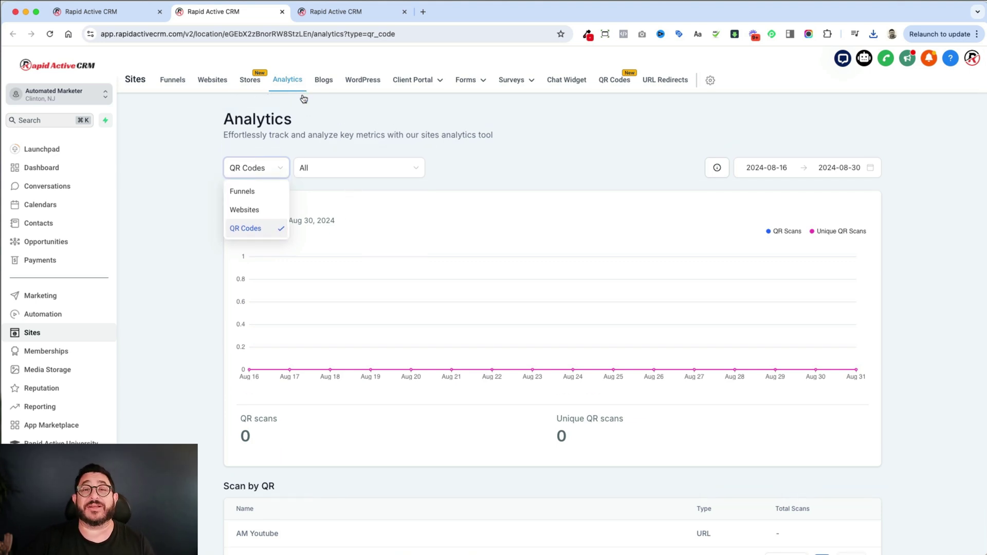